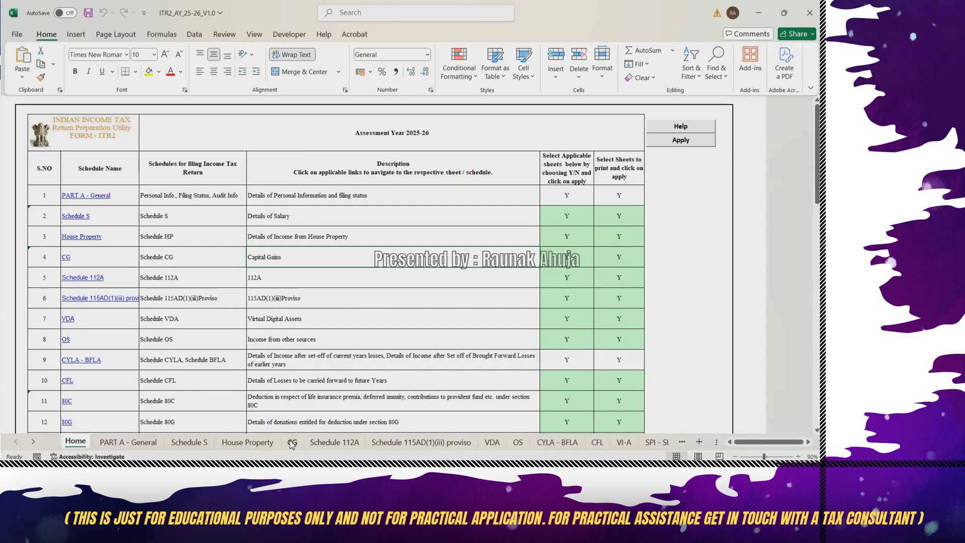
# Open the Capital Gains schedule, dismiss the section 234C message and locate the long-term land or building sale block.
pyautogui.click(291, 444)
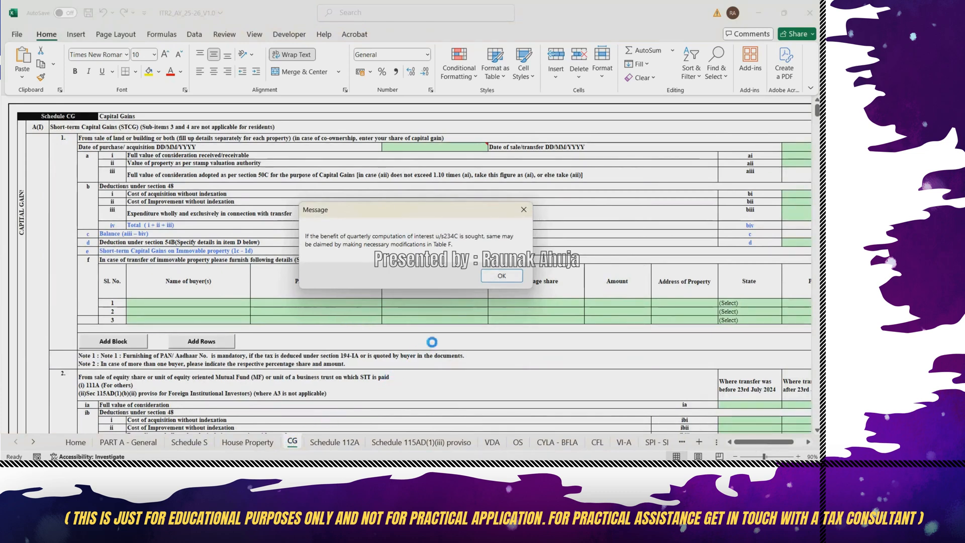
pyautogui.click(503, 277)
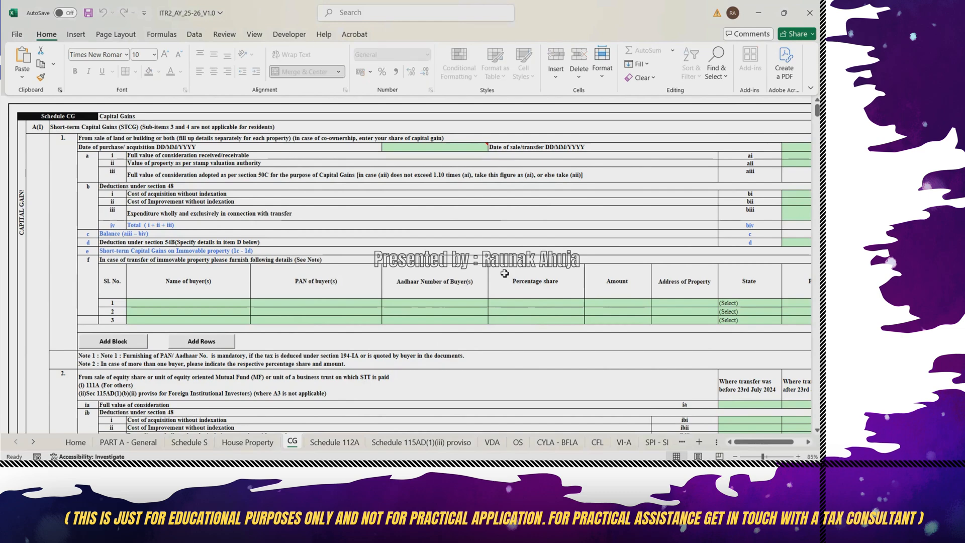
pyautogui.click(749, 276)
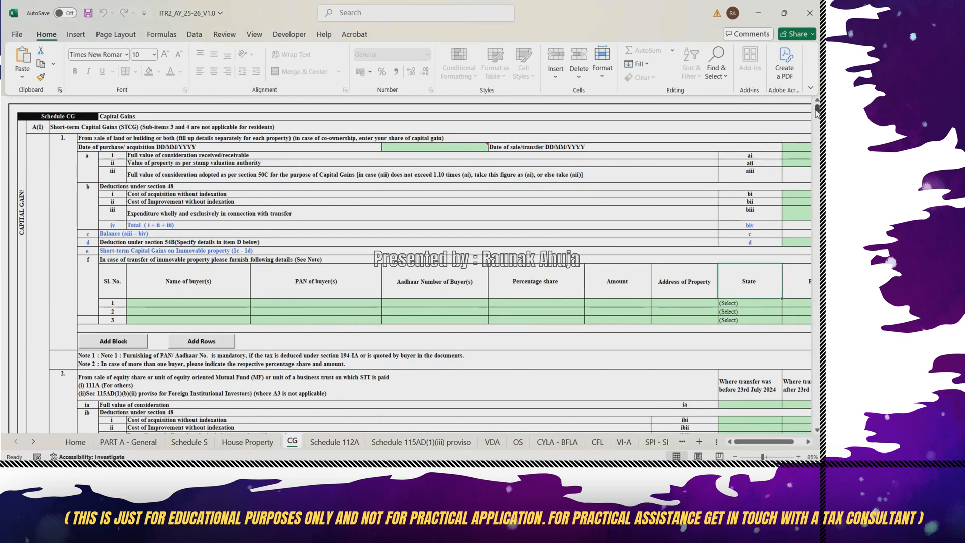
pyautogui.moveTo(816, 112); pyautogui.dragTo(817, 149)
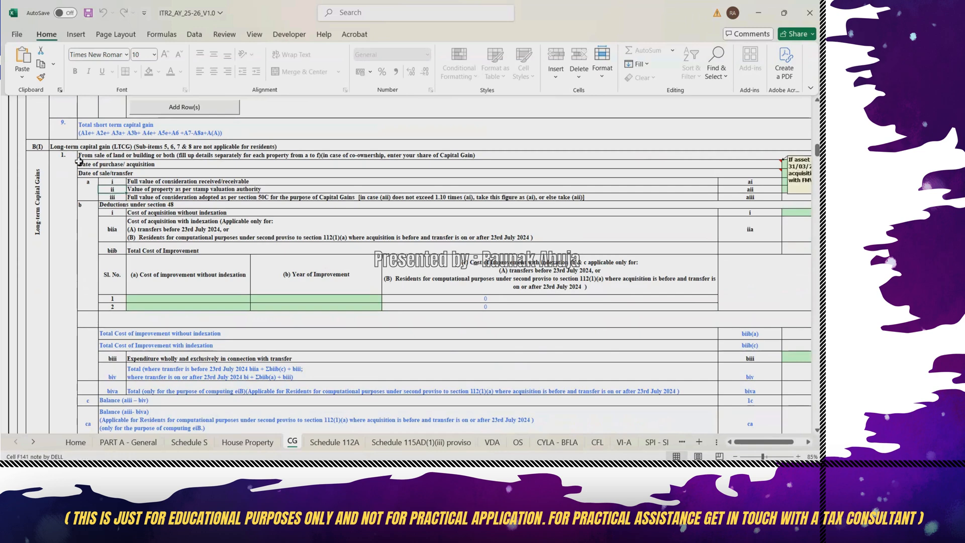
pyautogui.moveTo(70, 159); pyautogui.dragTo(138, 158)
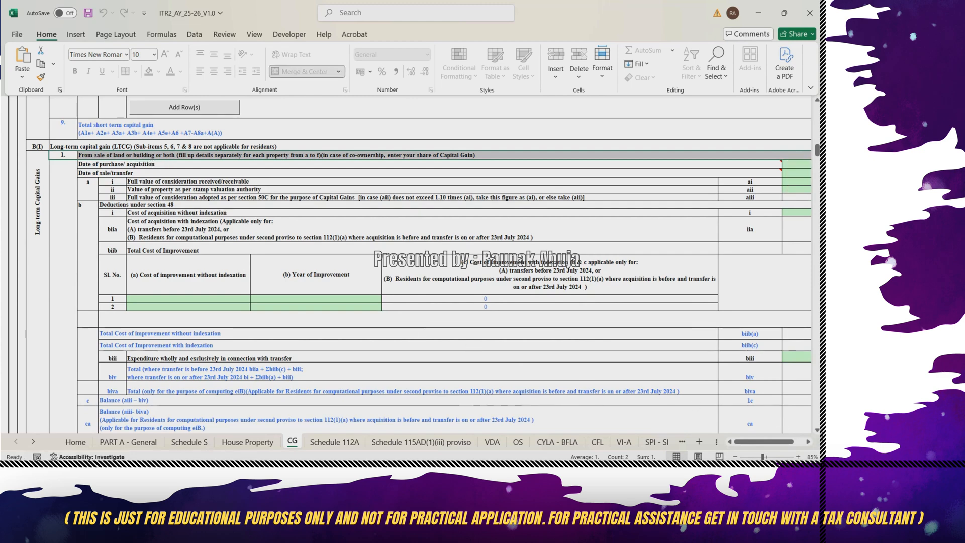
# Enter 05/07/2018 as the purchase date and 01/07/2024 as the sale date in the first long-term property block.
pyautogui.moveTo(758, 446); pyautogui.dragTo(764, 447)
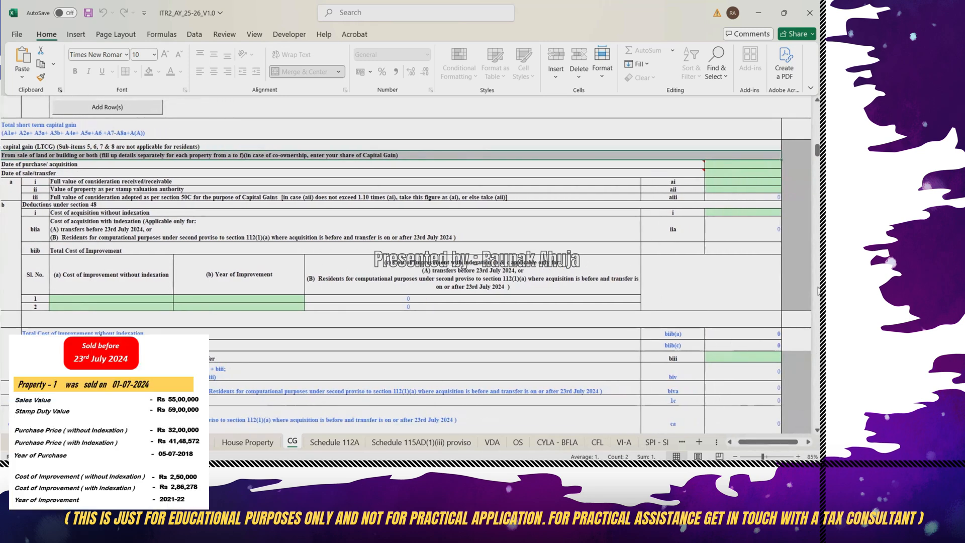
pyautogui.click(749, 165)
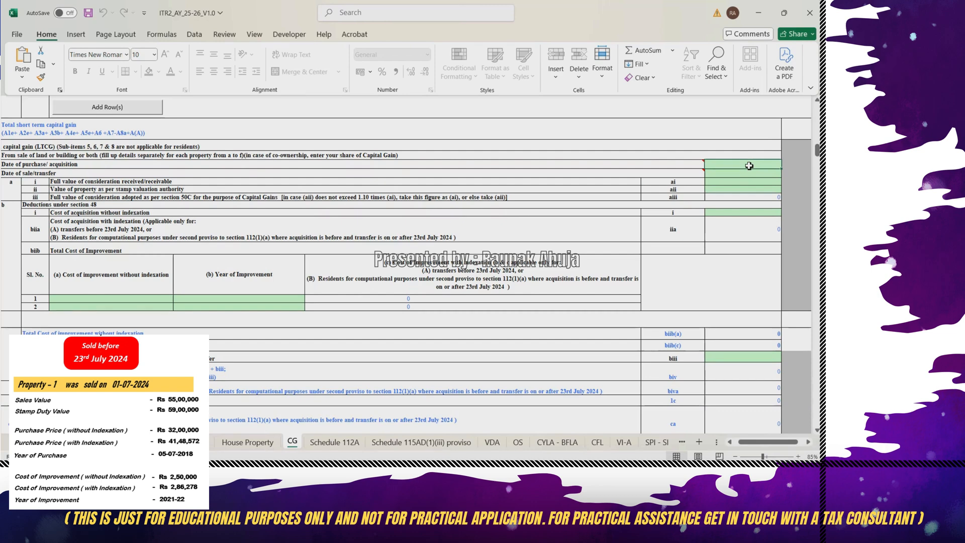
pyautogui.doubleClick(750, 165)
pyautogui.write('05/07/20')
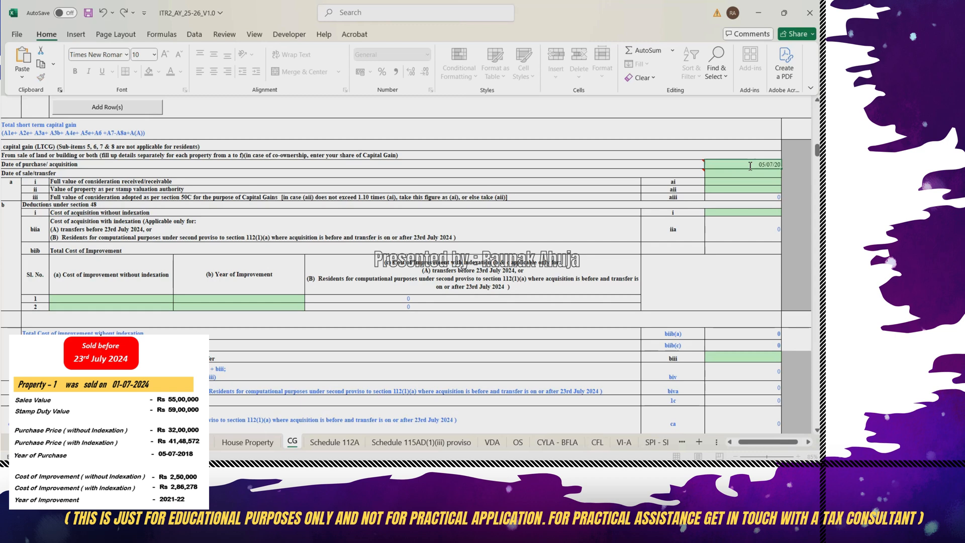
pyautogui.write('18')
pyautogui.click(753, 174)
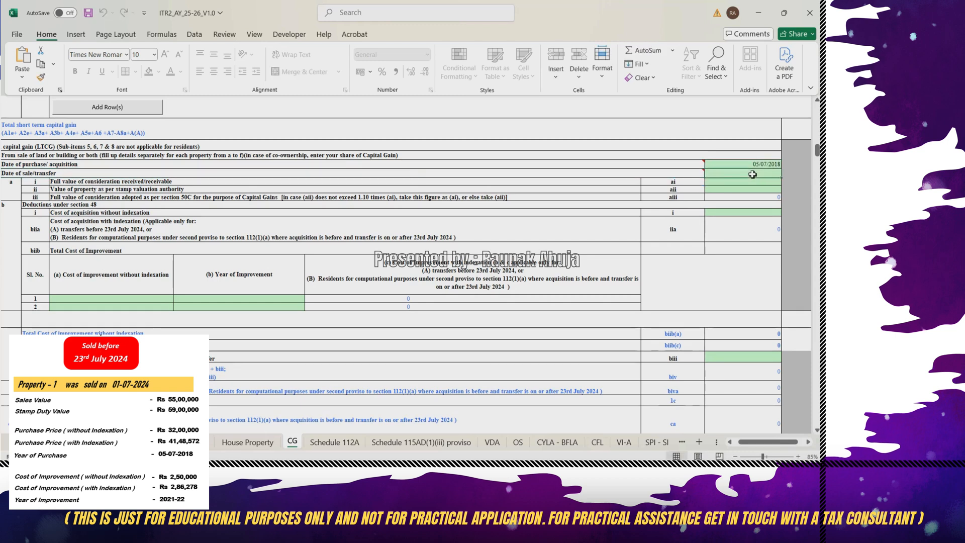
pyautogui.write('01/07/')
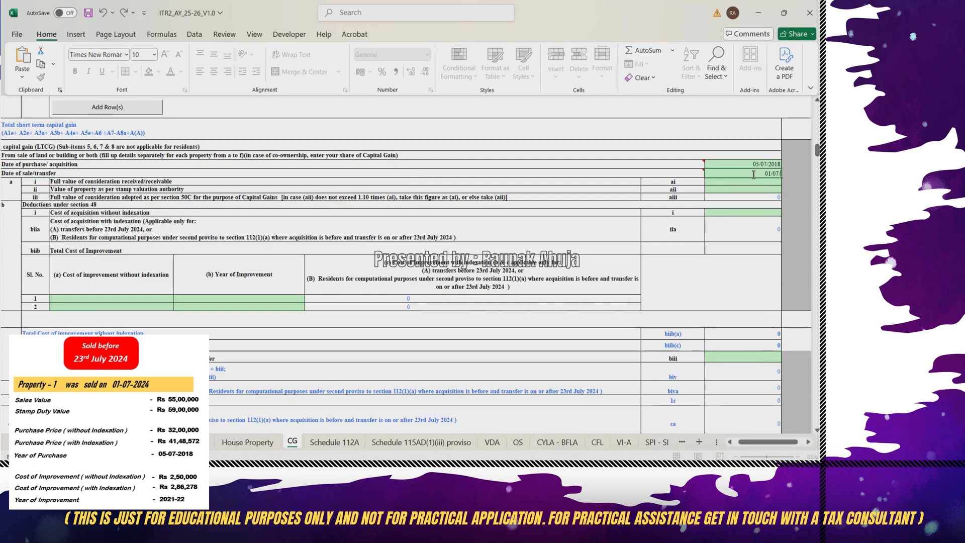
pyautogui.write('2024')
pyautogui.click(636, 177)
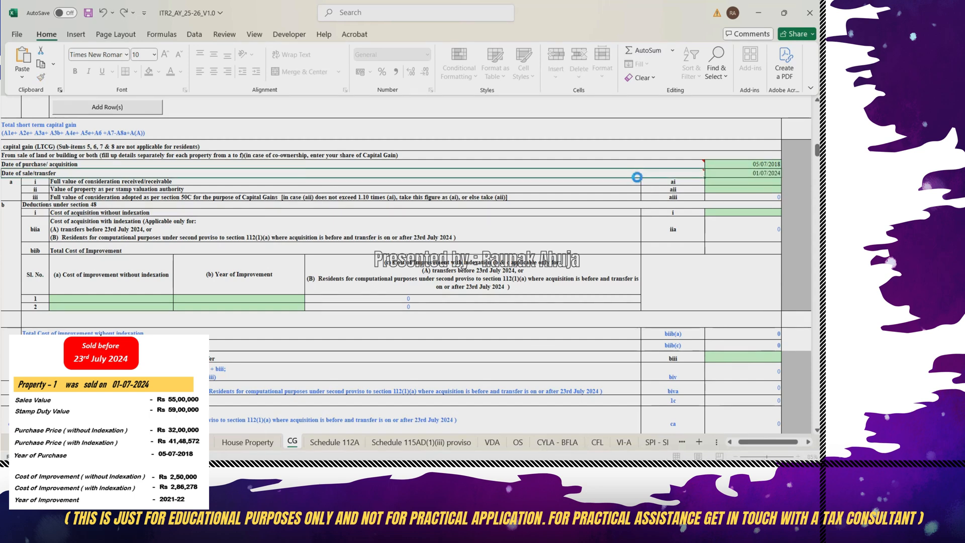
pyautogui.click(611, 181)
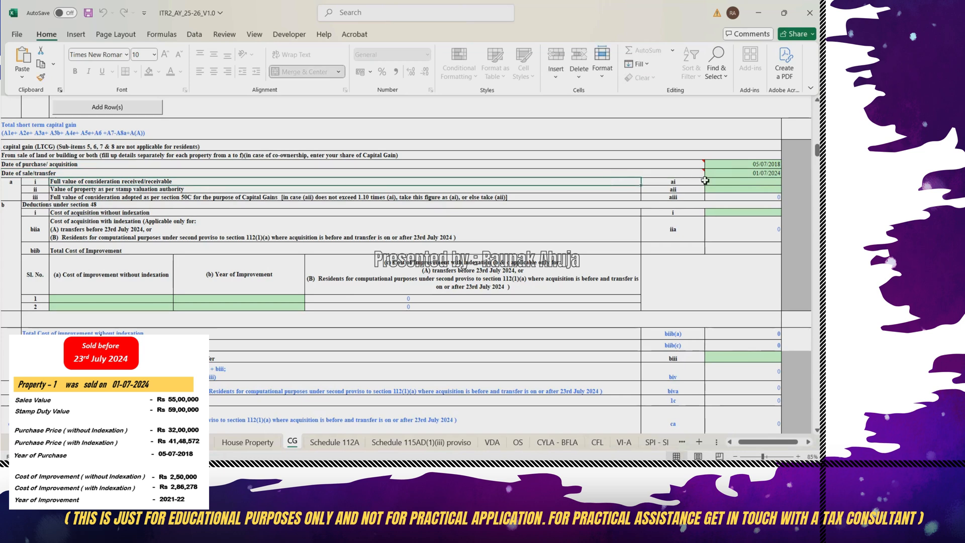
# Set the full value of consideration received to 5500000 and the stamp valuation authority value to 5900000.
pyautogui.click(740, 183)
pyautogui.write('5500000')
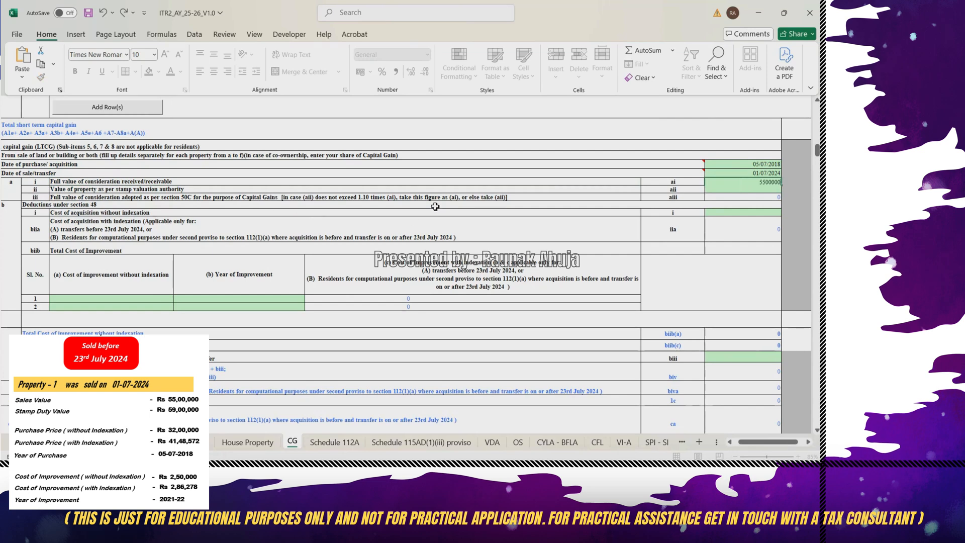
pyautogui.click(531, 162)
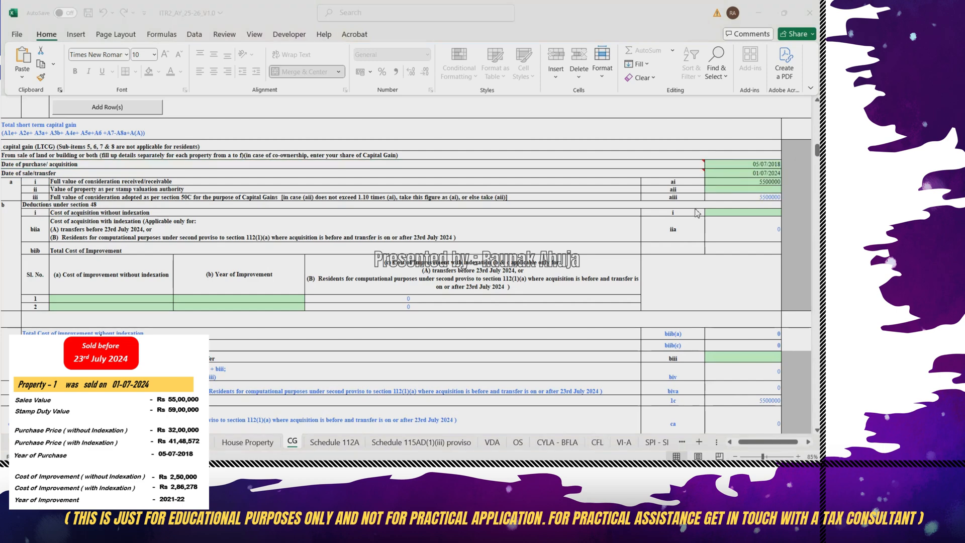
pyautogui.click(760, 189)
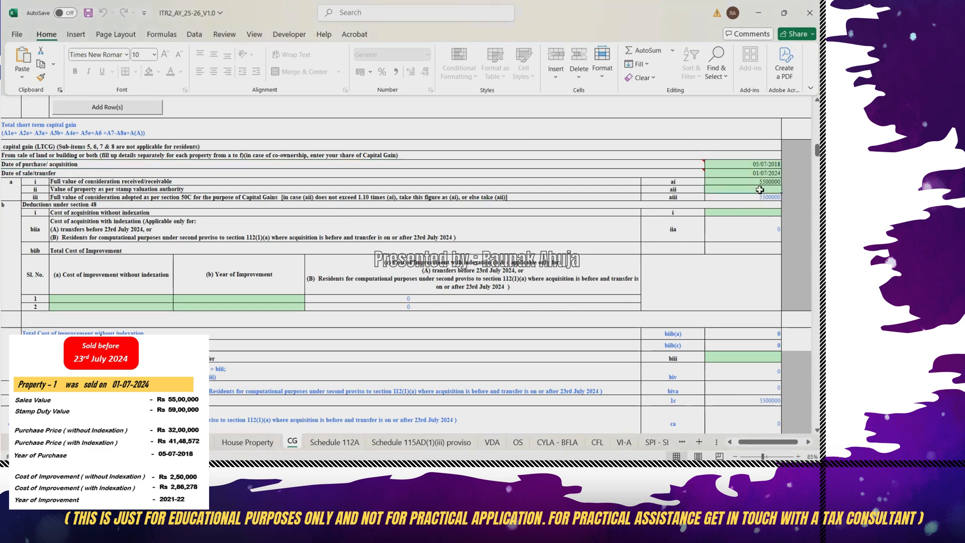
pyautogui.write('59000')
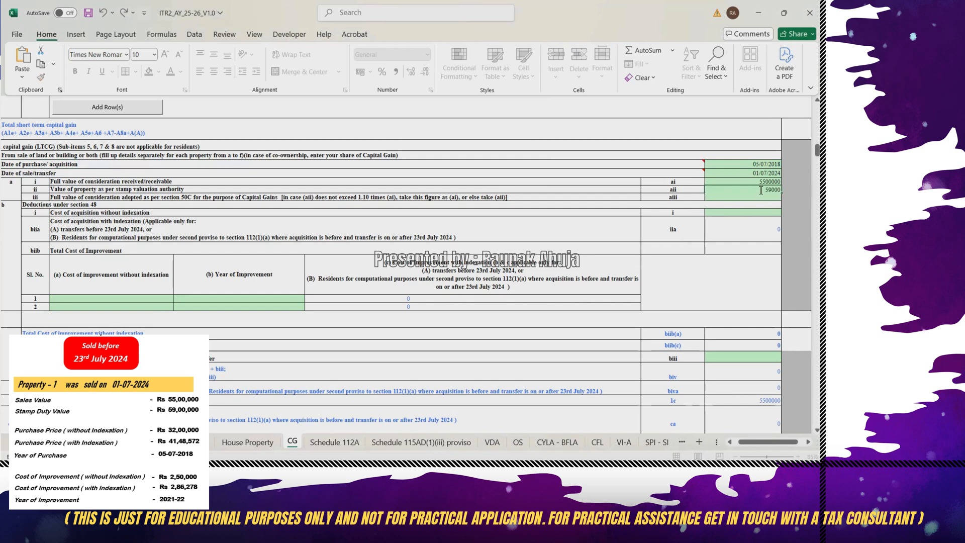
pyautogui.write('00')
pyautogui.click(656, 191)
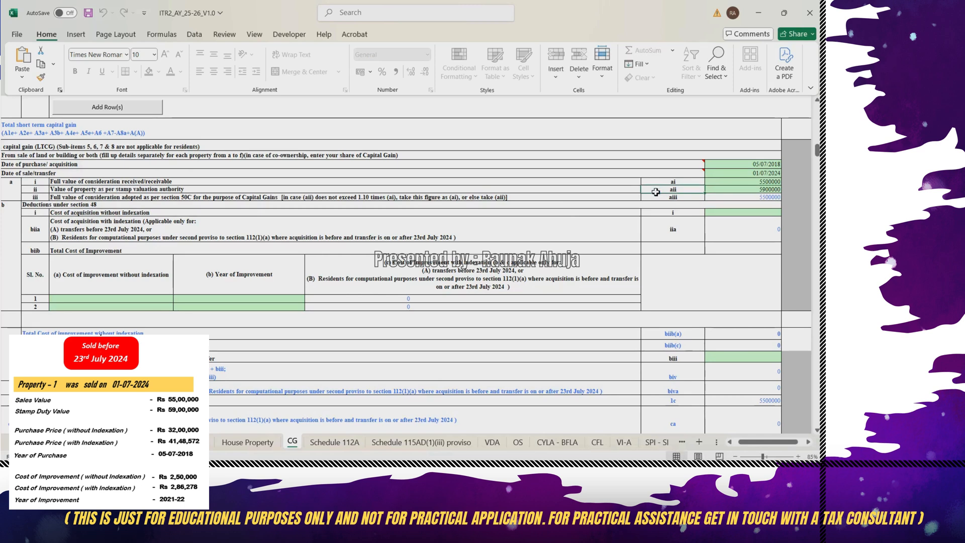
# Enter 3200000 as the first property's cost of acquisition without indexation.
pyautogui.click(742, 213)
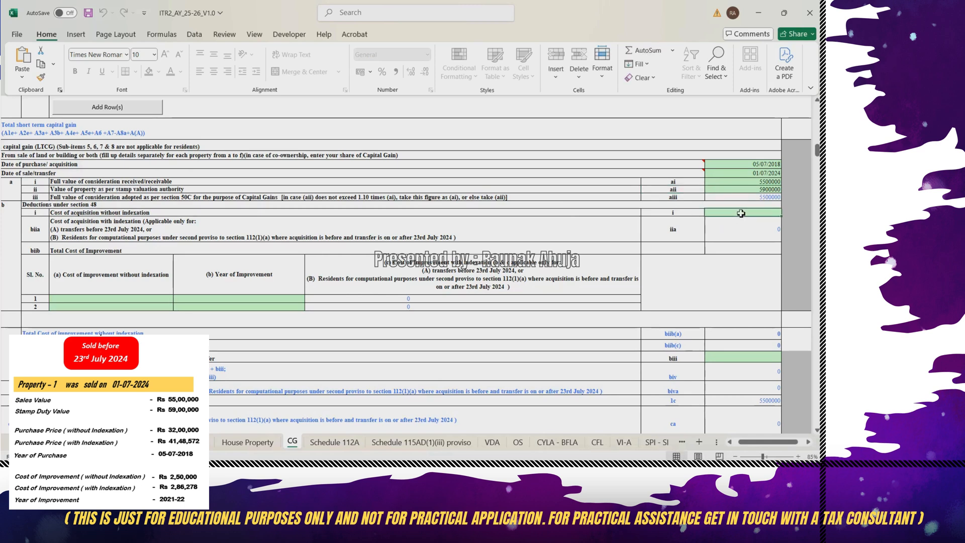
pyautogui.write('3200000')
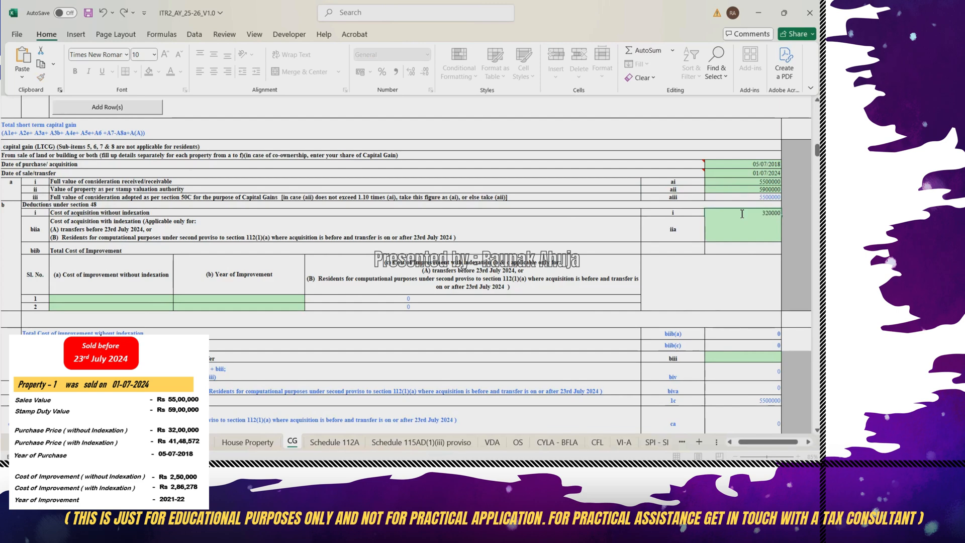
pyautogui.click(648, 208)
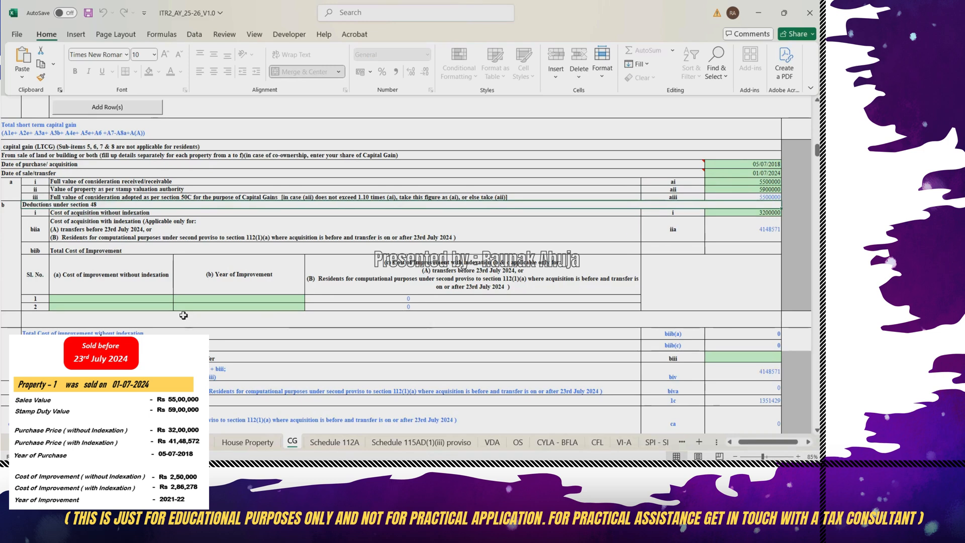
# Record an improvement cost of 250000 without indexation and set its year of improvement to 2021-22.
pyautogui.click(154, 299)
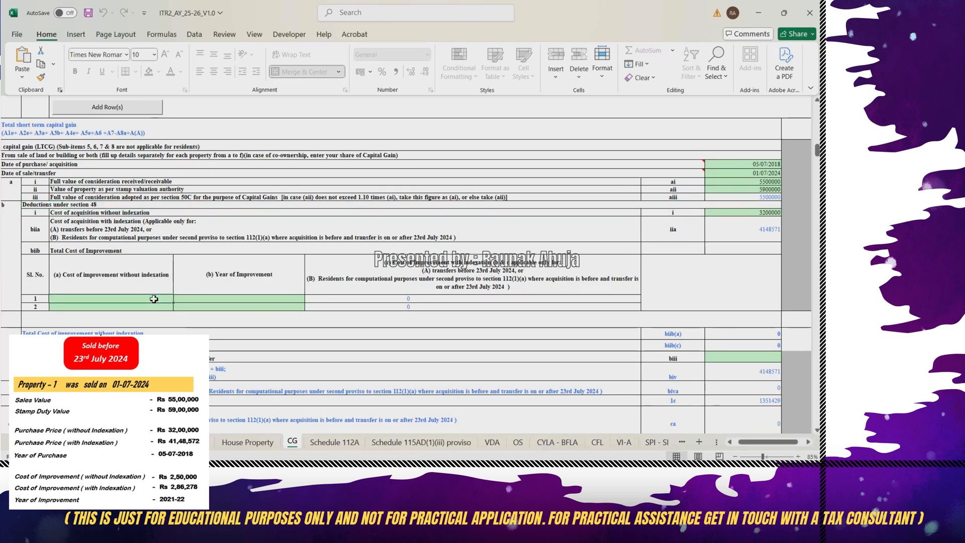
pyautogui.write('250000')
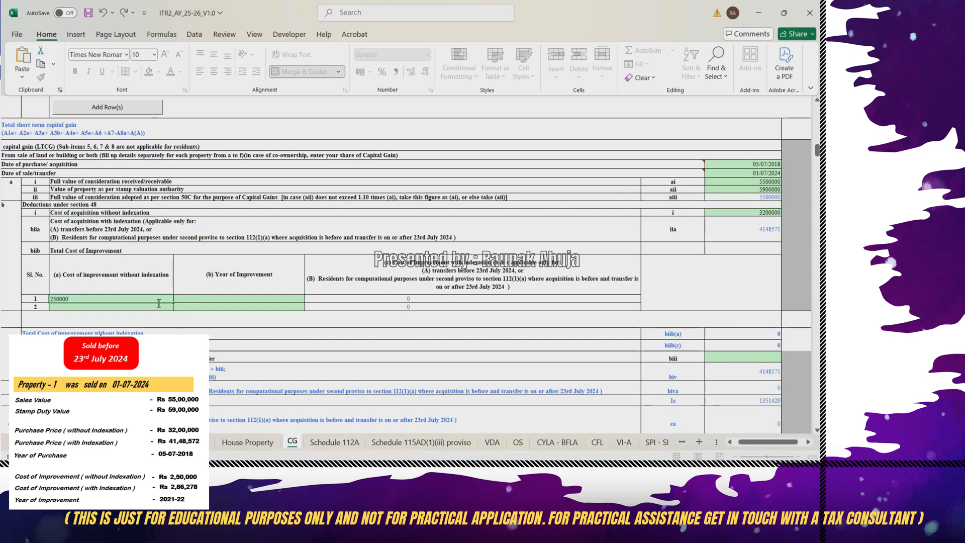
pyautogui.click(181, 281)
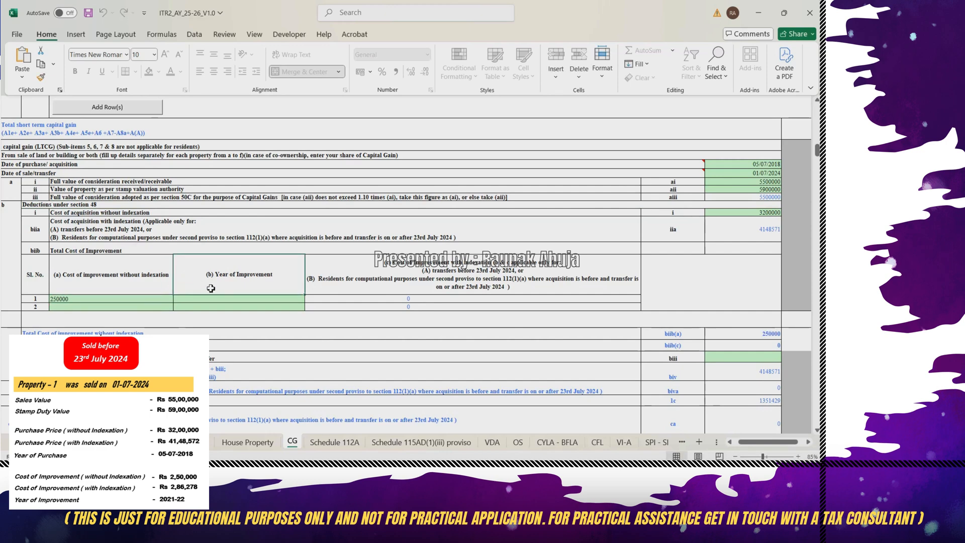
pyautogui.click(274, 300)
pyautogui.hotkey('alt', 'Down')
pyautogui.click(277, 301)
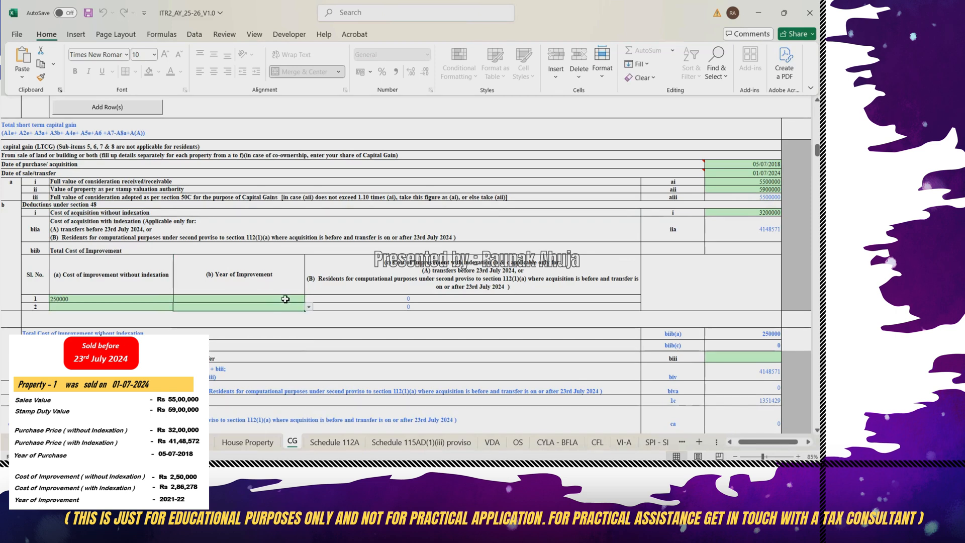
pyautogui.click(309, 299)
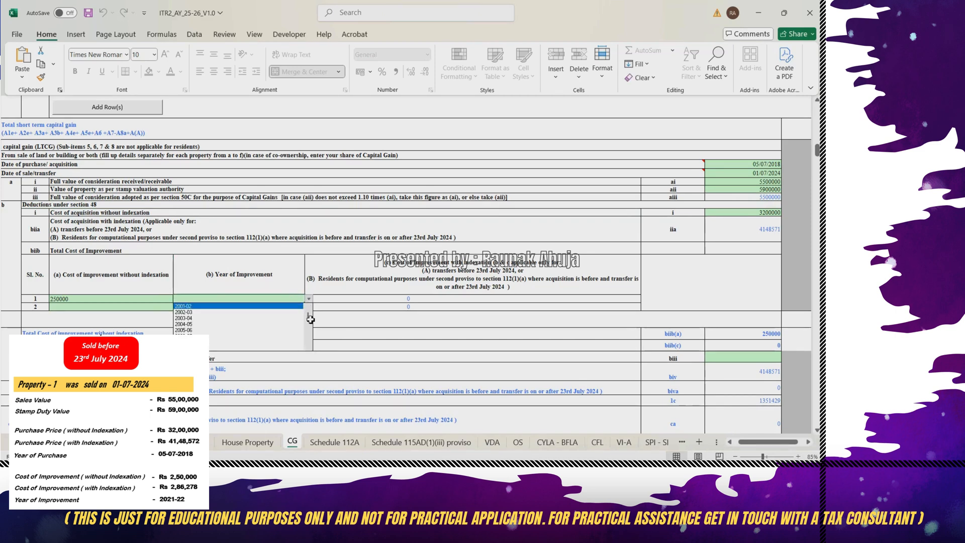
pyautogui.moveTo(309, 318); pyautogui.dragTo(310, 349)
pyautogui.click(255, 332)
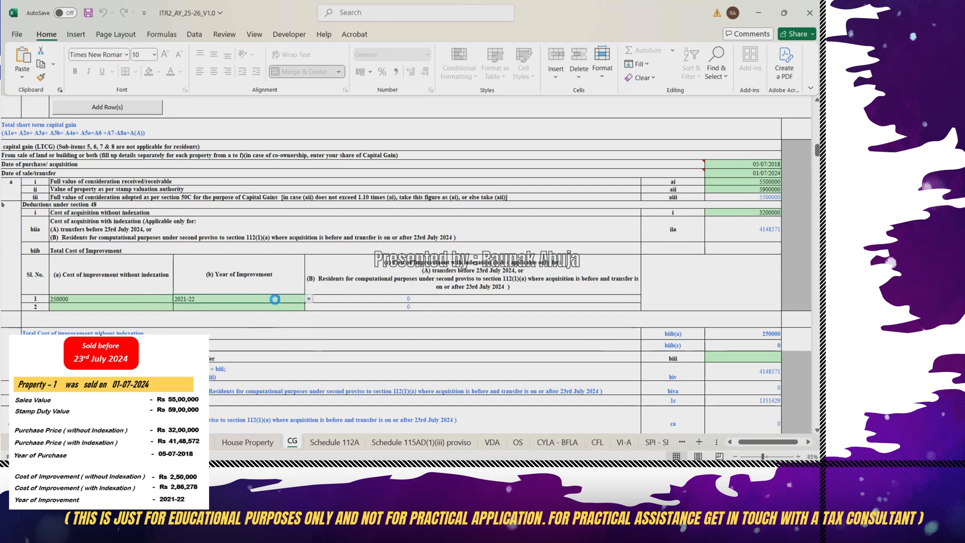
pyautogui.click(271, 282)
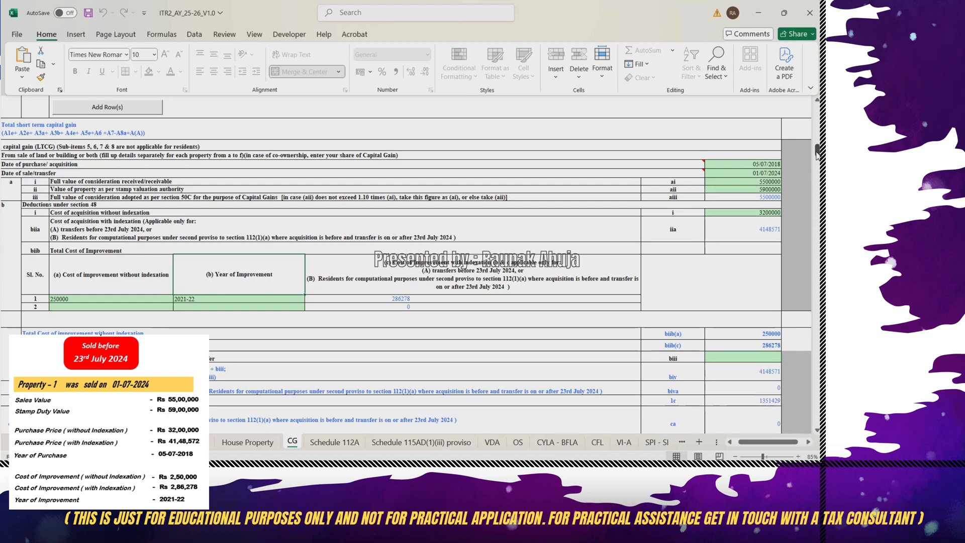
# Fill in the first property's transfer details with two buyers' names, PANs and property address, each with a 50% share and amount 2750000.
pyautogui.moveTo(817, 155); pyautogui.dragTo(817, 164)
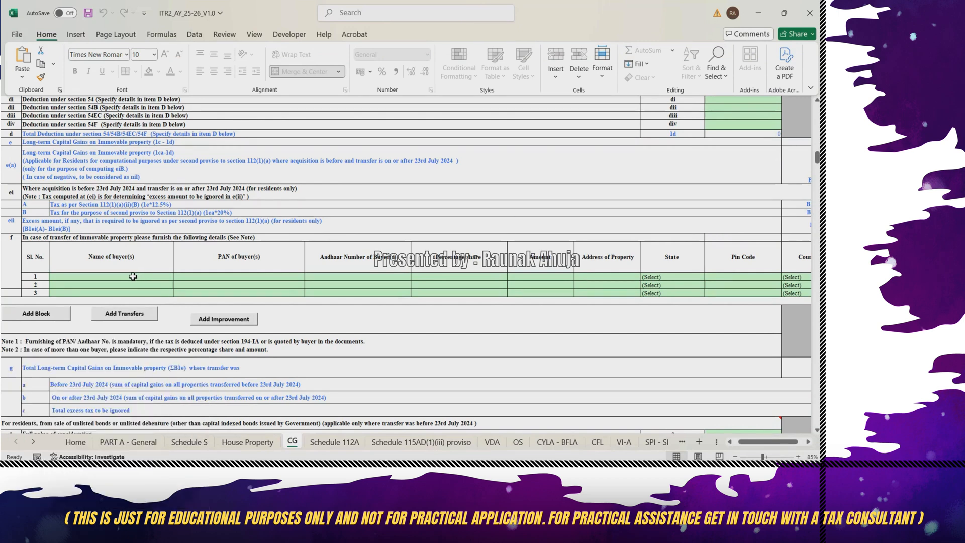
pyautogui.click(133, 276)
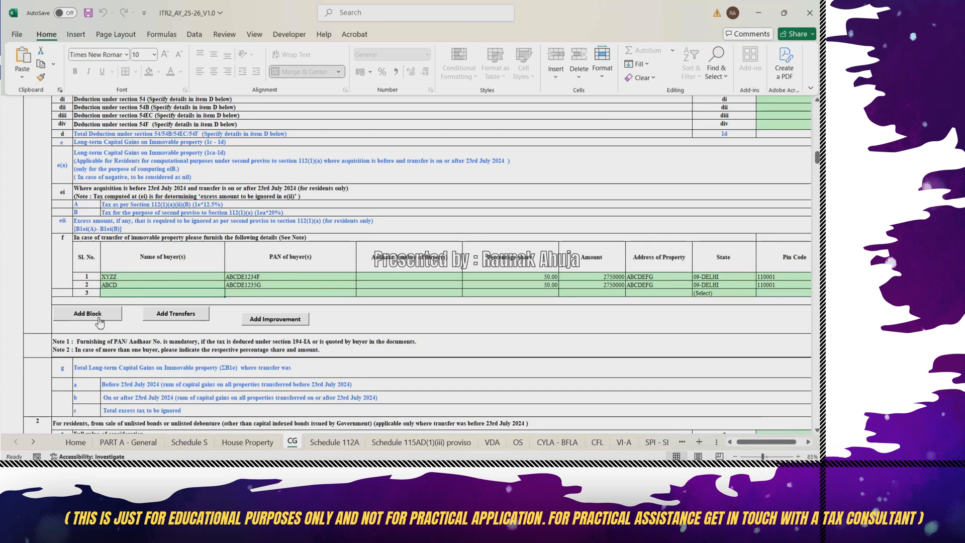
# Add a second long-term land or building sale block below the first property's buyer details.
pyautogui.click(99, 318)
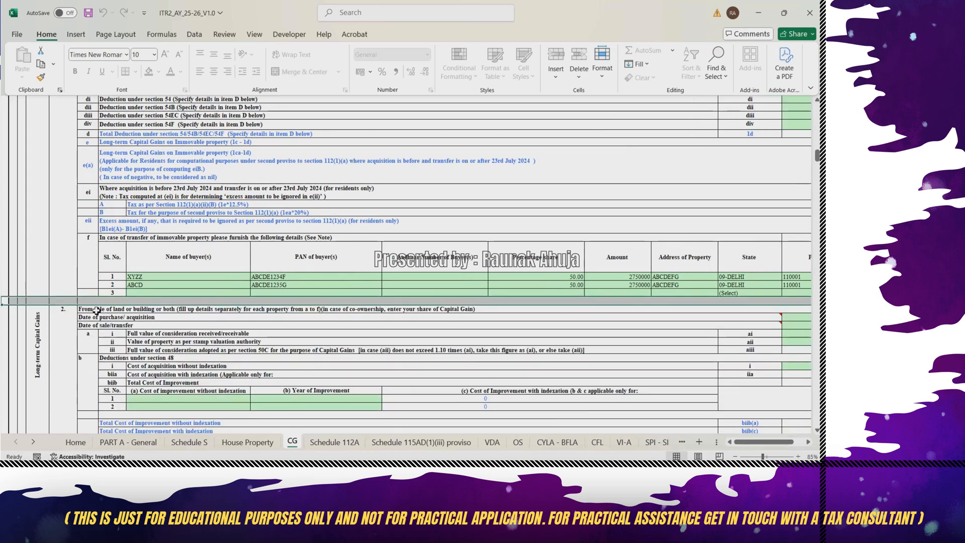
pyautogui.click(129, 317)
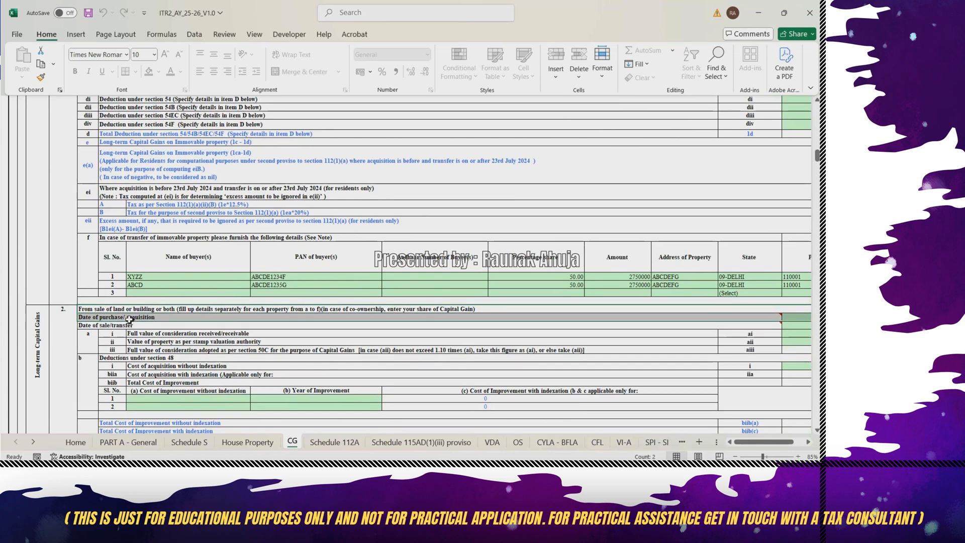
pyautogui.moveTo(129, 318)
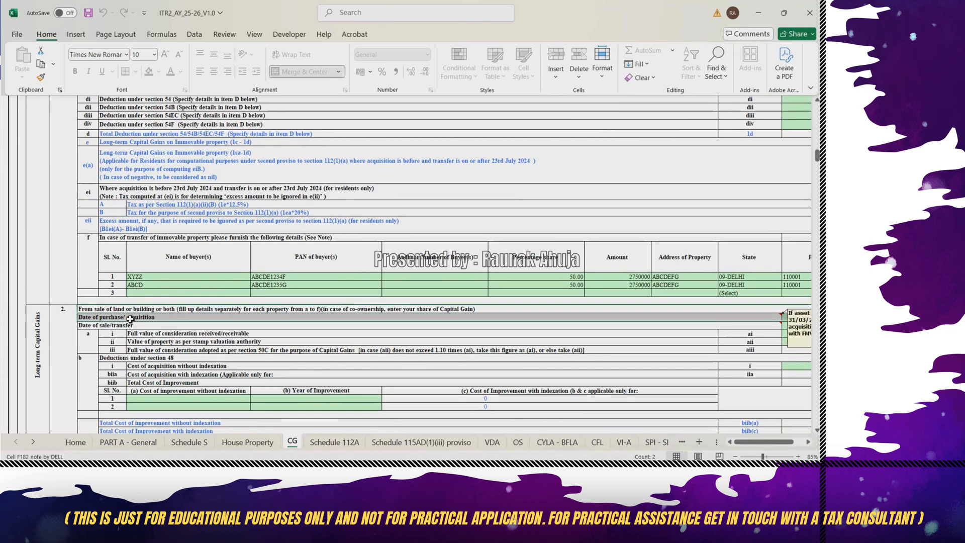
pyautogui.click(138, 320)
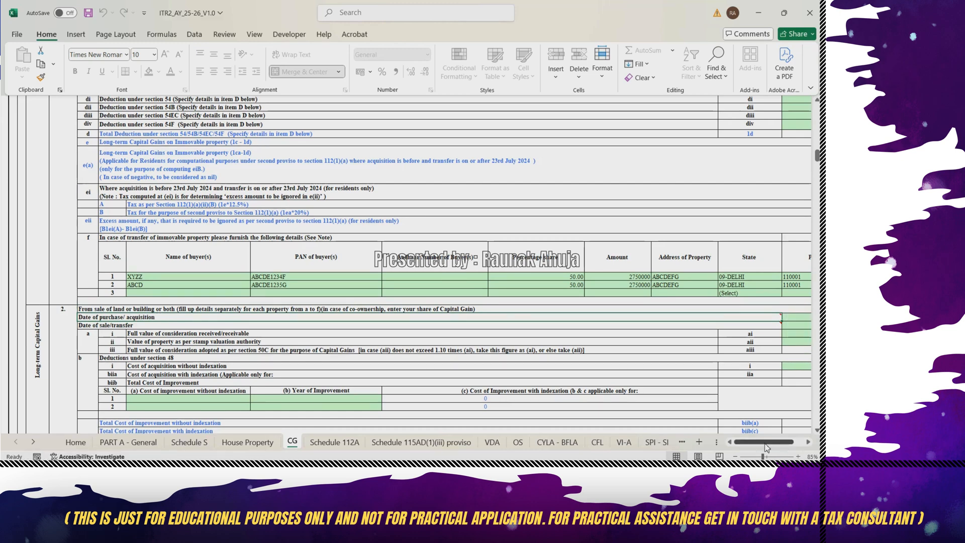
# Enter 02/03/2014 as the second property's date of purchase and 01/12/2024 as its date of sale.
pyautogui.moveTo(766, 448); pyautogui.dragTo(770, 447)
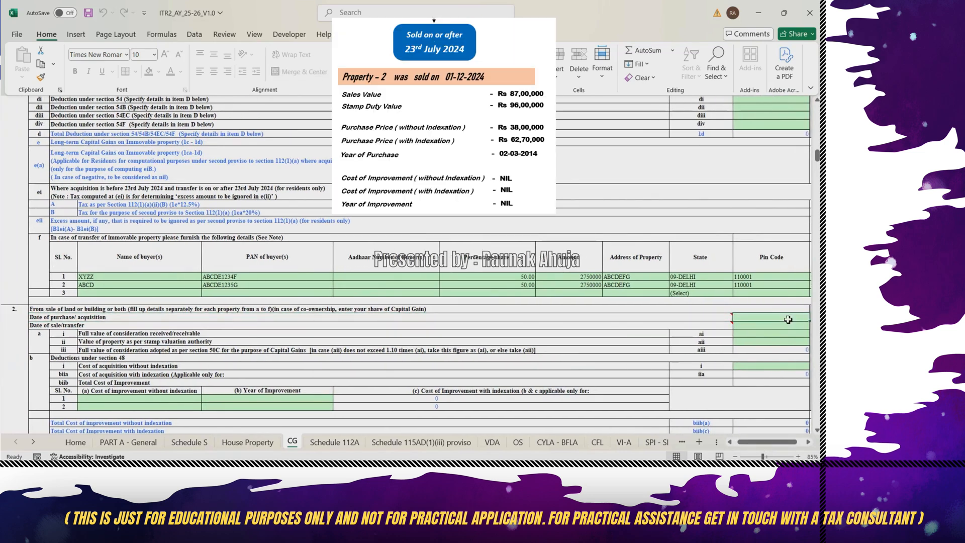
pyautogui.write('0')
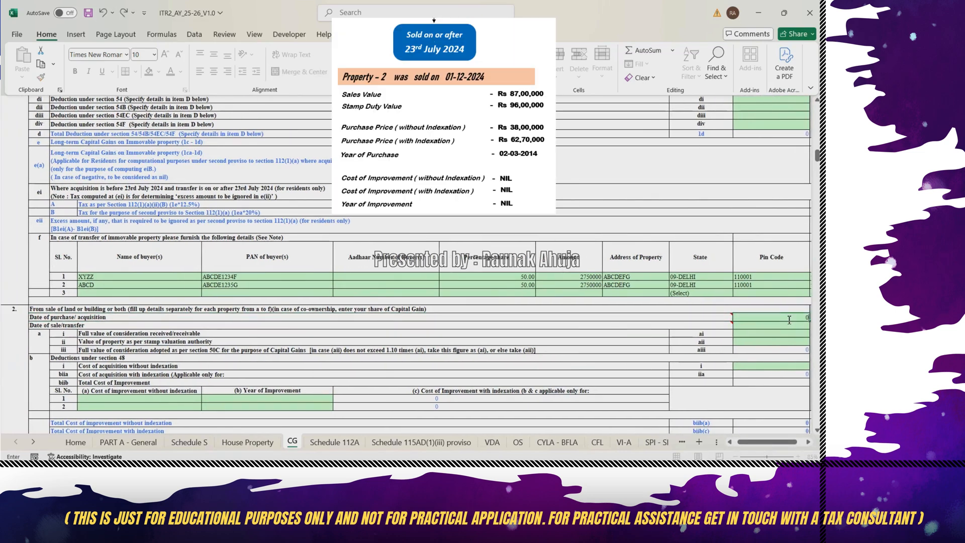
pyautogui.write('2/03/2014')
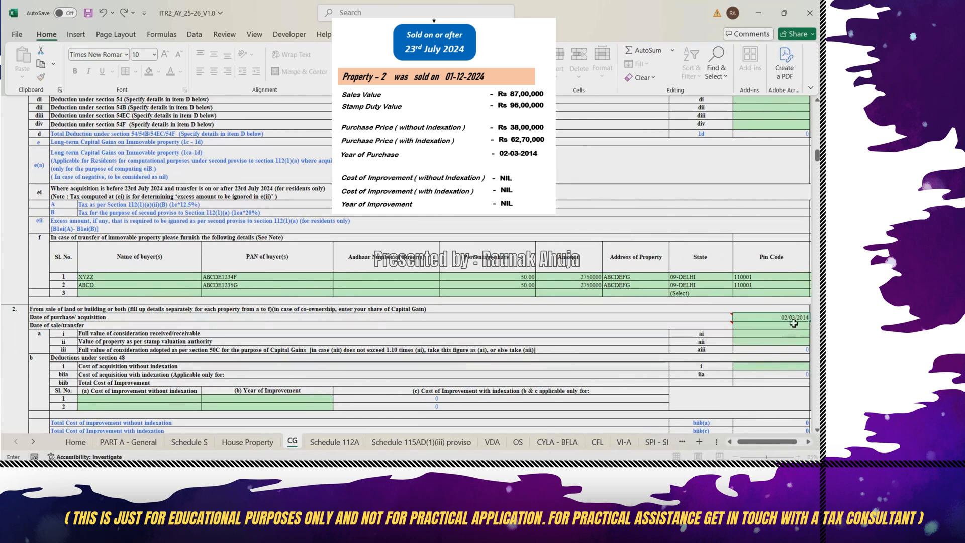
pyautogui.press('Return')
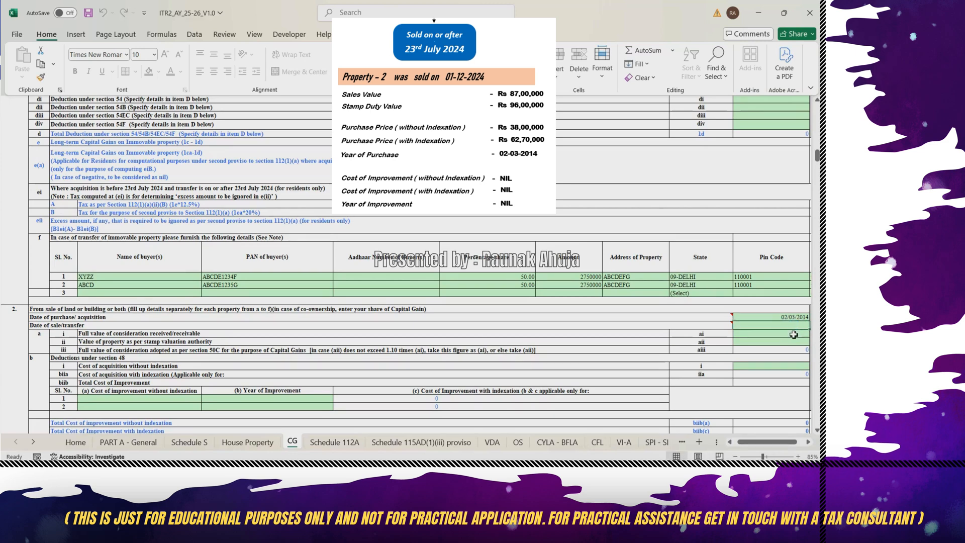
pyautogui.write('01/12/2024')
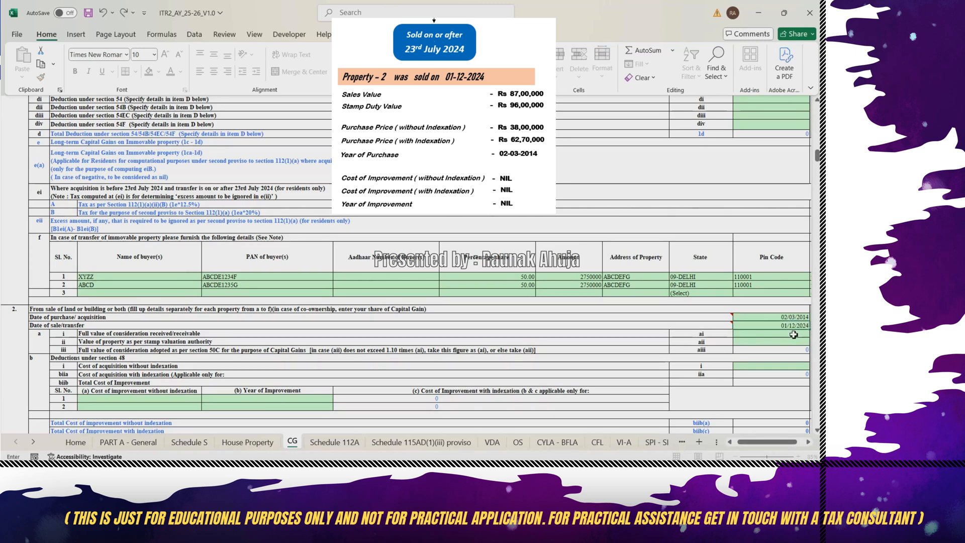
pyautogui.press('Return')
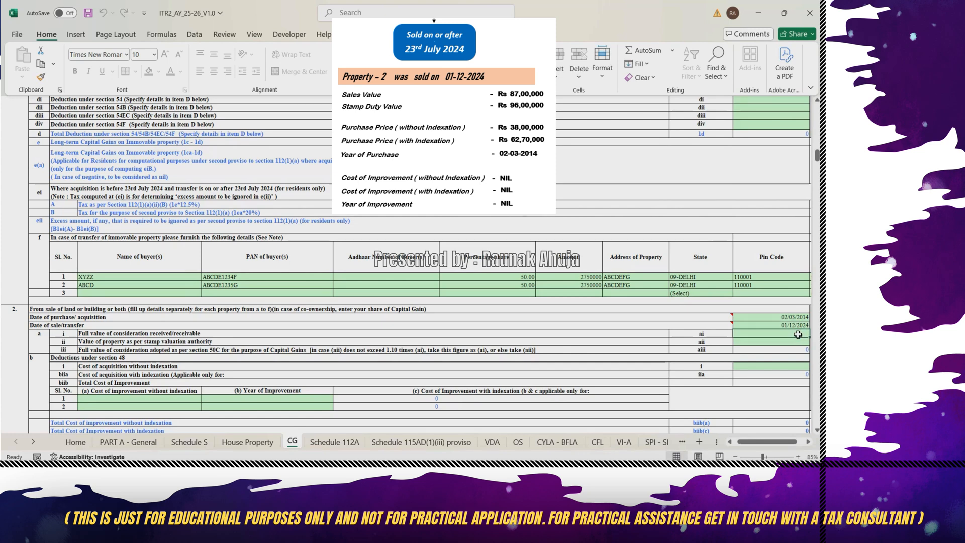
# Set the second property's full value of consideration received to 8700000 and its stamp valuation authority value to 9600000.
pyautogui.write('8700000')
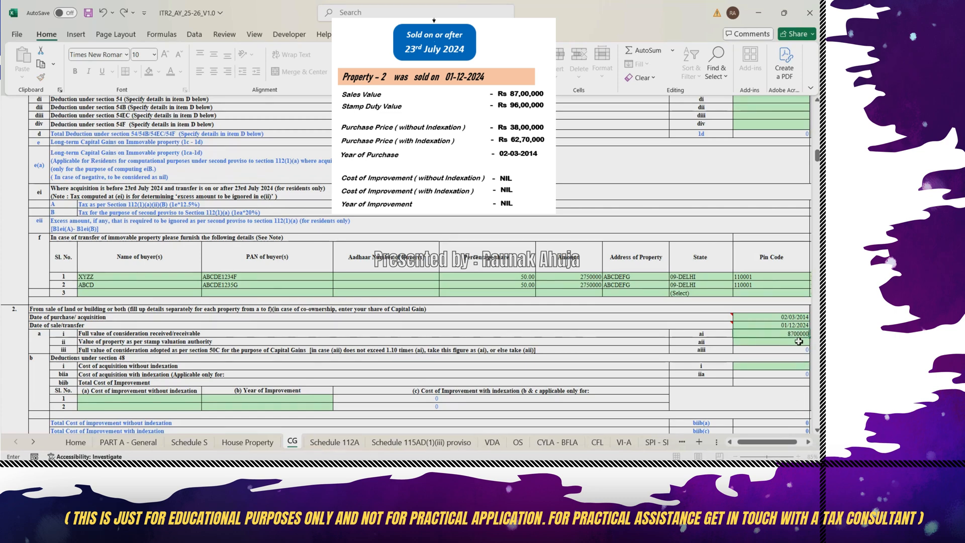
pyautogui.click(799, 341)
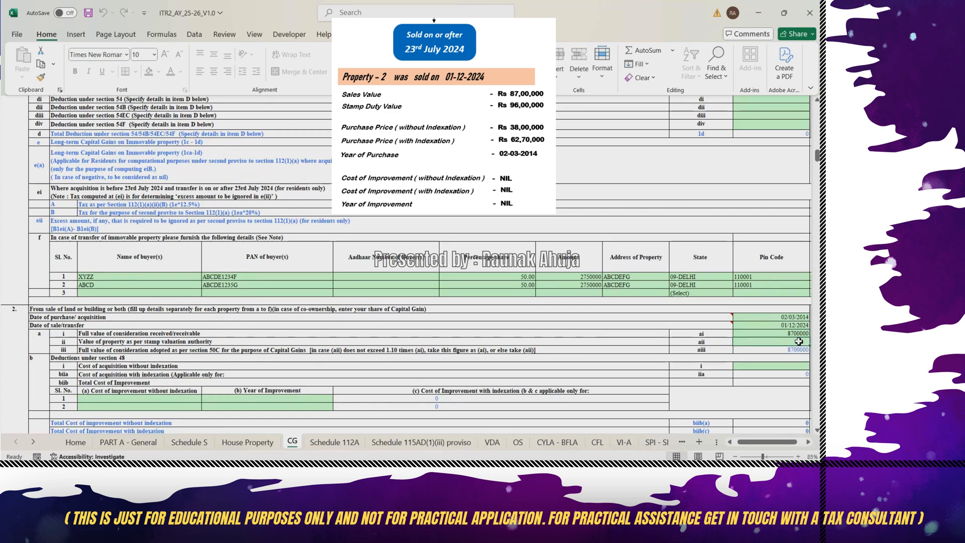
pyautogui.write('9600000')
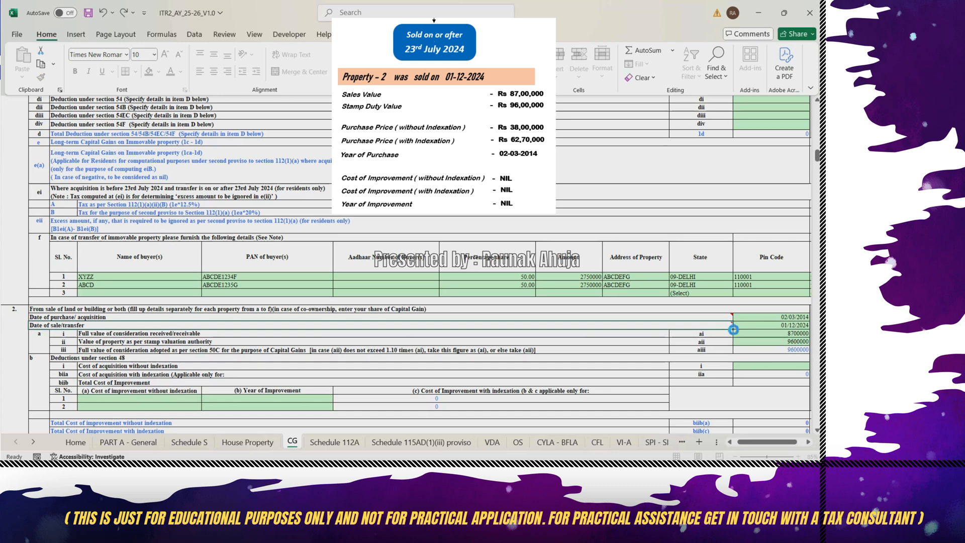
pyautogui.click(723, 353)
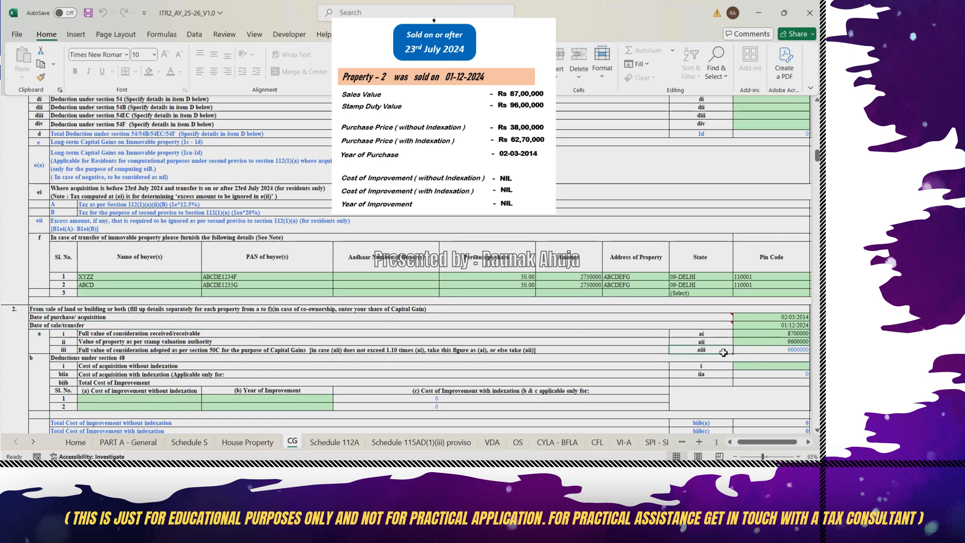
# Enter 3800000 as the second property's cost of acquisition without indexation.
pyautogui.click(797, 367)
pyautogui.write('3800')
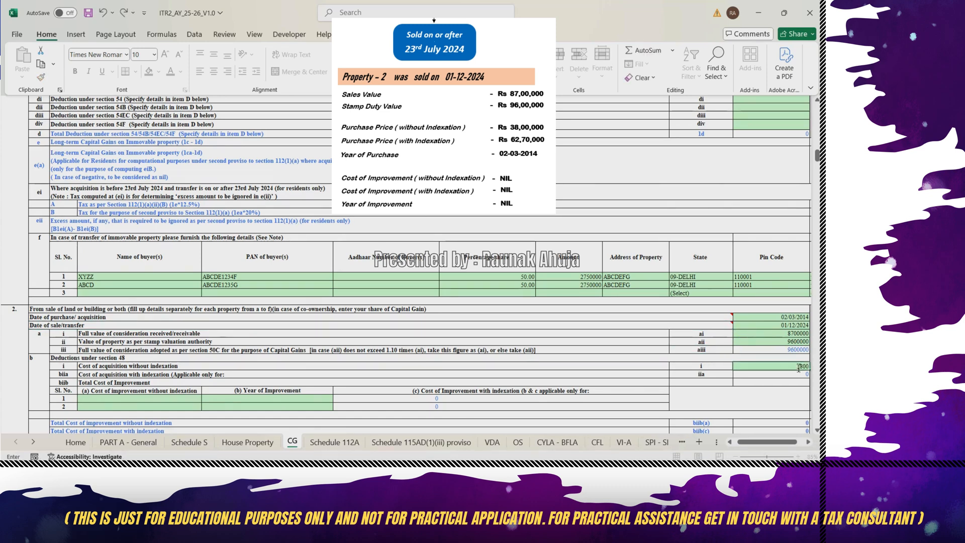
pyautogui.write('000')
pyautogui.click(698, 351)
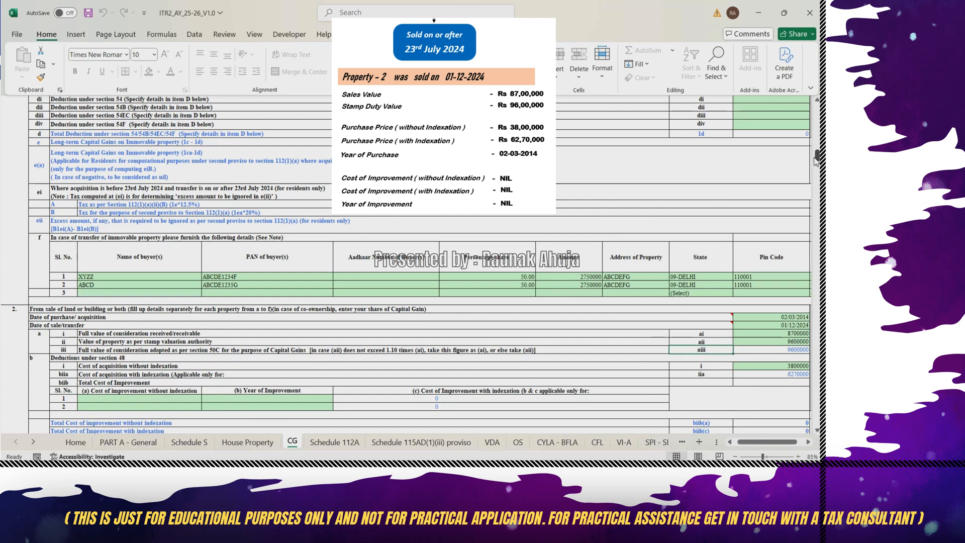
# Review the second property's total deductions and balances with and without indexation, and its table for buyer details.
pyautogui.moveTo(817, 160); pyautogui.dragTo(818, 169)
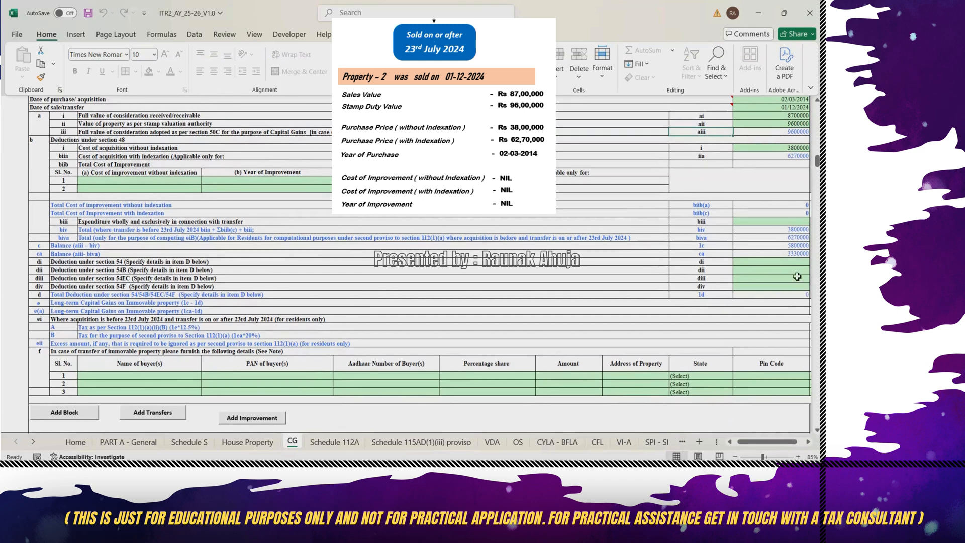
pyautogui.moveTo(799, 232); pyautogui.dragTo(799, 251)
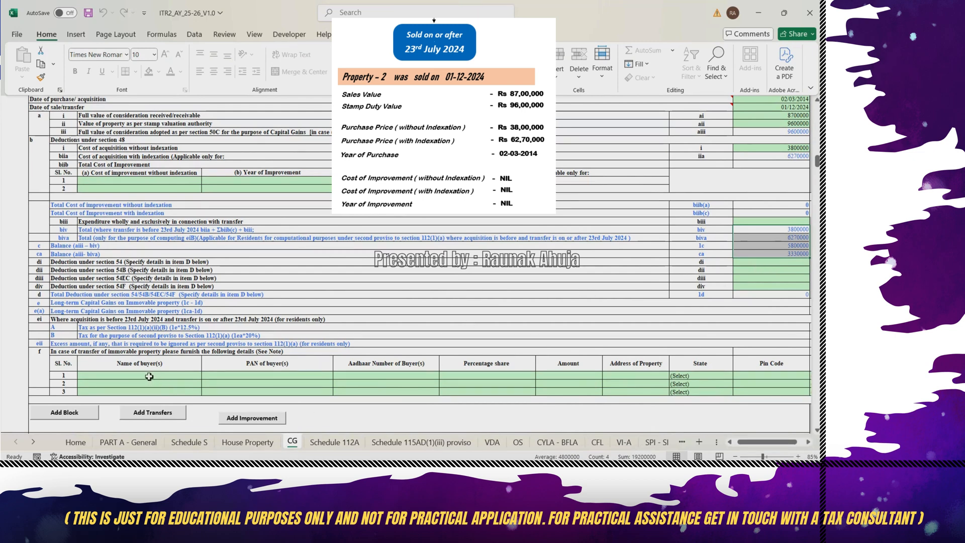
pyautogui.moveTo(150, 376); pyautogui.dragTo(229, 389)
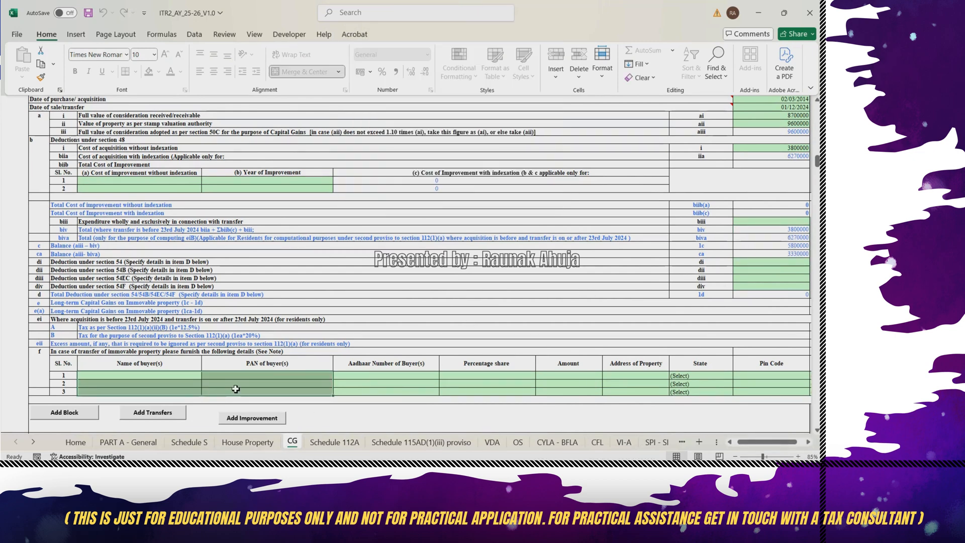